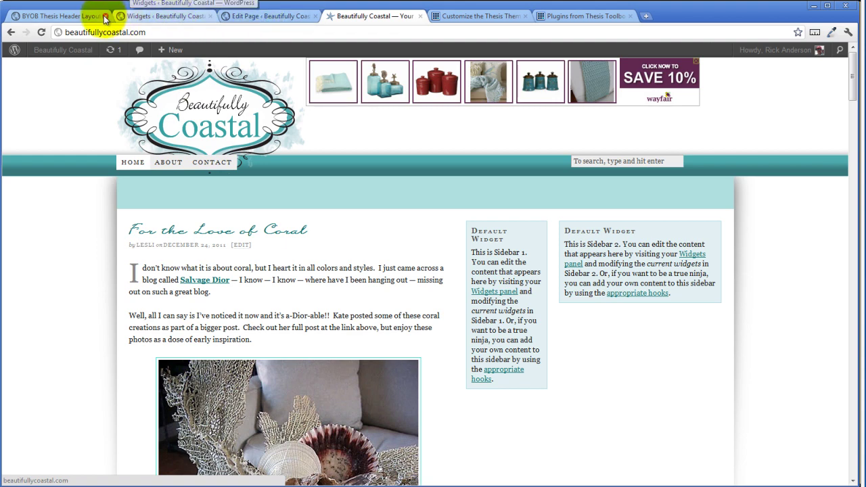
Step: In the BYOB Thesis Header Layout options, set the Header Row 2 height to 35 pixels
{"action": "left_click", "coordinate": [83, 14]}
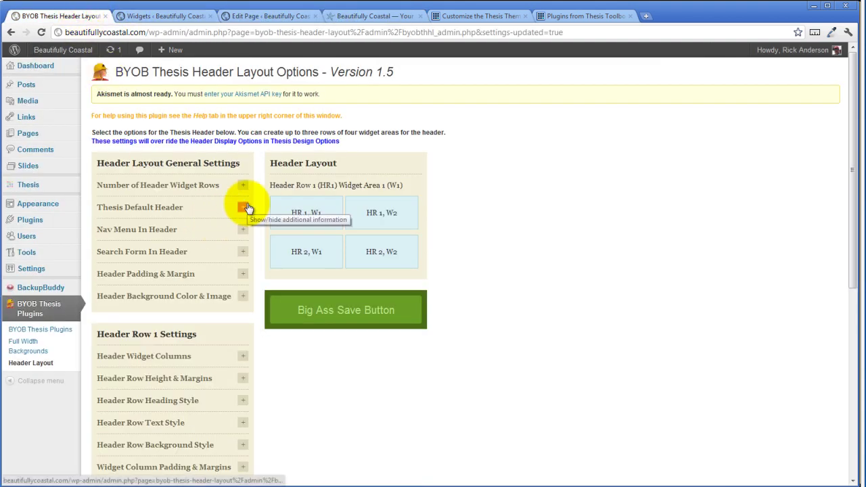
{"action": "scroll", "coordinate": [248, 208], "scroll_direction": "down", "scroll_amount": 2}
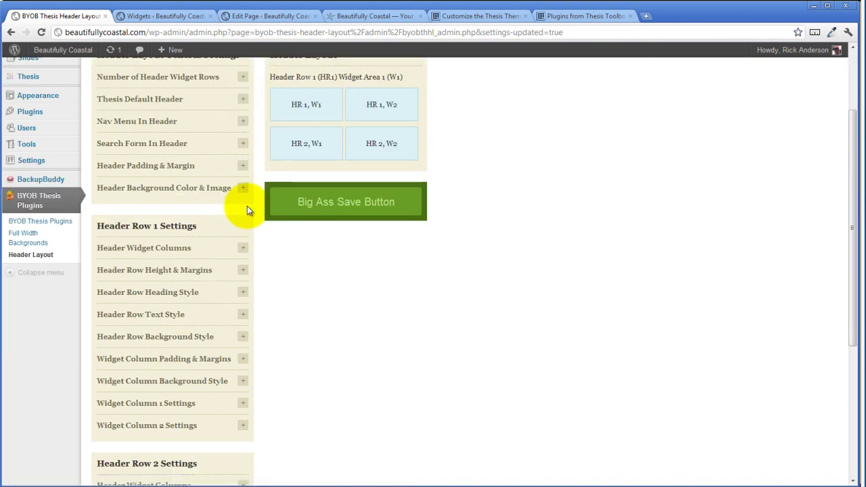
{"action": "scroll", "coordinate": [247, 206], "scroll_direction": "down", "scroll_amount": 2}
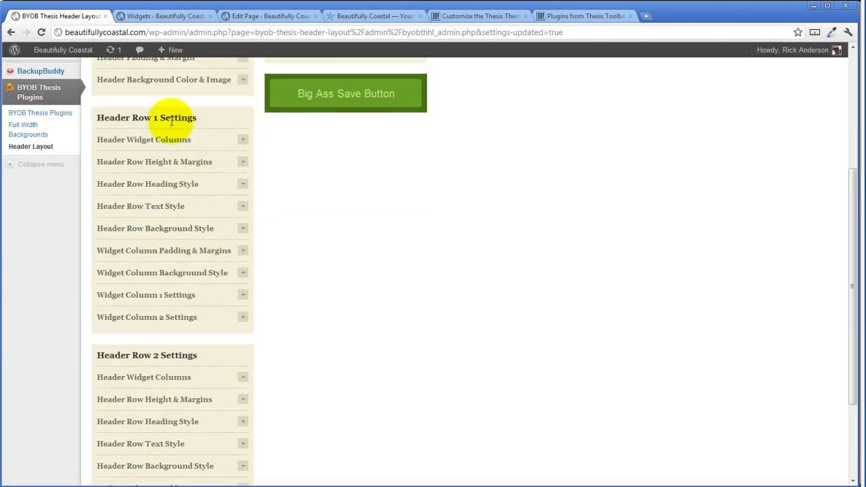
{"action": "scroll", "coordinate": [171, 121], "scroll_direction": "down", "scroll_amount": 3}
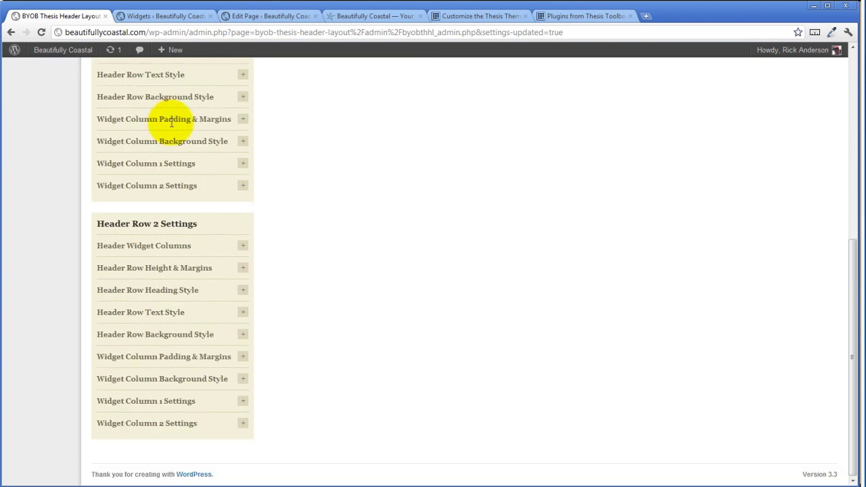
{"action": "left_click", "coordinate": [242, 269]}
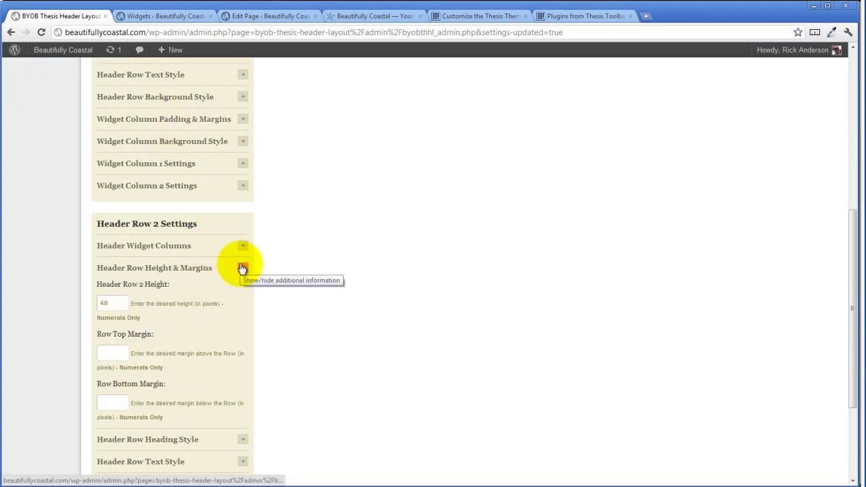
{"action": "scroll", "coordinate": [242, 268], "scroll_direction": "down", "scroll_amount": 2}
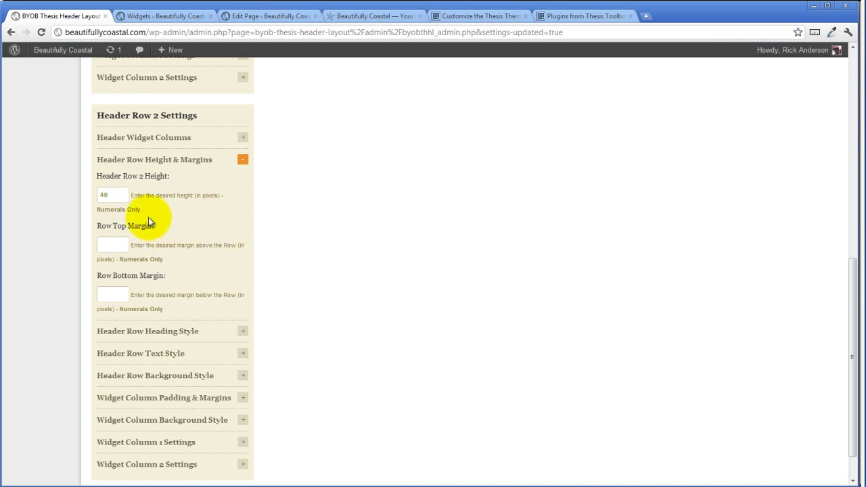
{"action": "double_click", "coordinate": [118, 197]}
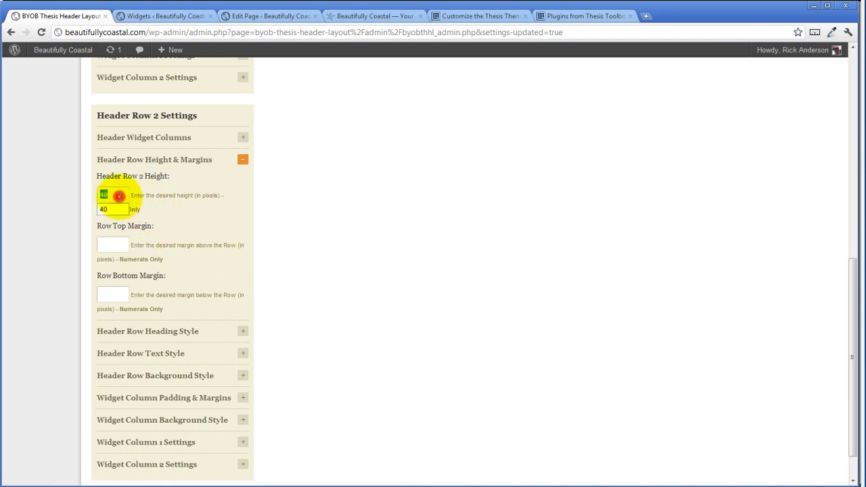
{"action": "type", "text": "3"}
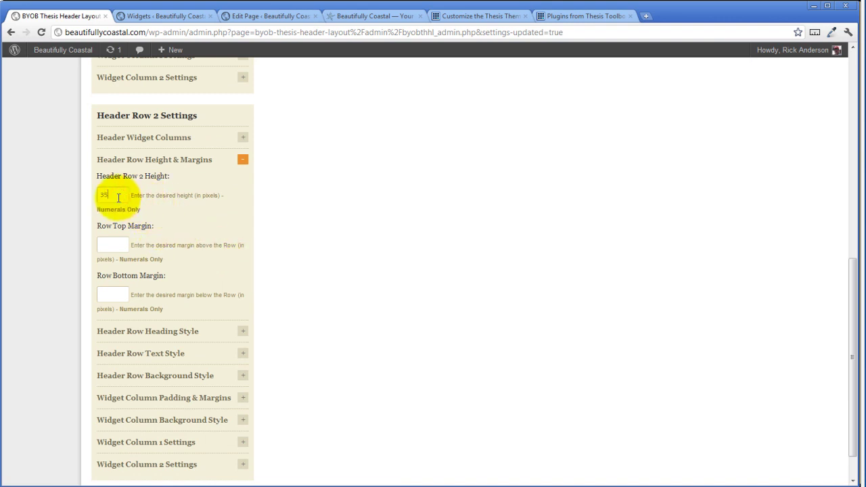
Step: Set the Header Row 2 top margin to 5 pixels and save the header layout options
{"action": "left_click", "coordinate": [108, 244]}
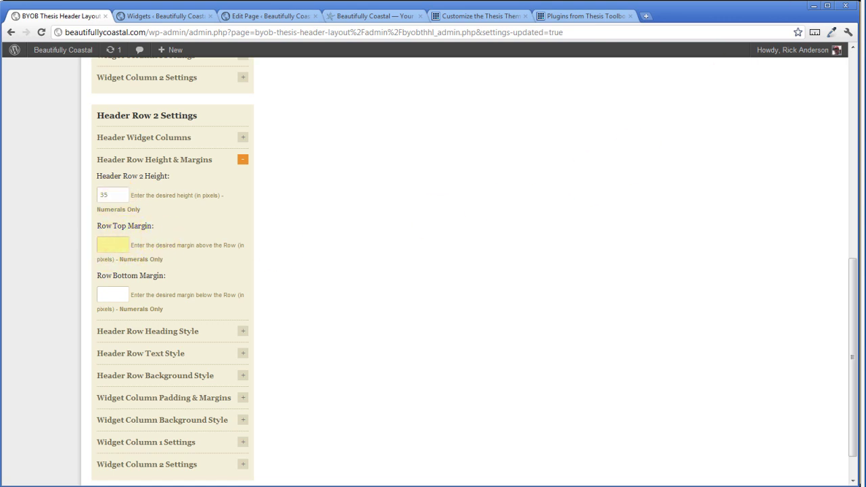
{"action": "type", "text": "5"}
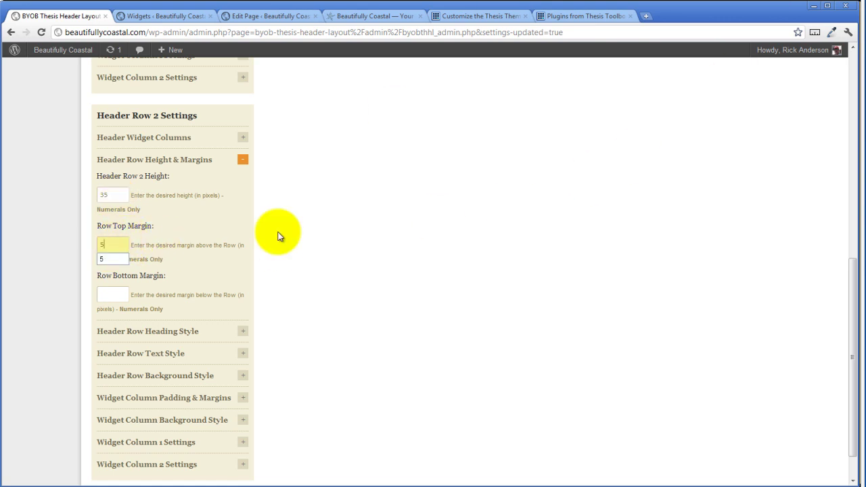
{"action": "left_click", "coordinate": [204, 218]}
{"action": "scroll", "coordinate": [207, 274], "scroll_direction": "up", "scroll_amount": 3}
{"action": "scroll", "coordinate": [206, 281], "scroll_direction": "up", "scroll_amount": 2}
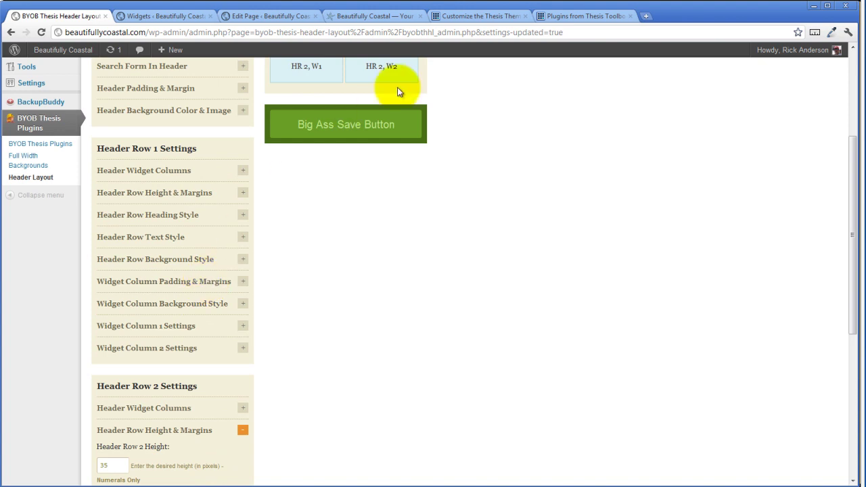
{"action": "left_click", "coordinate": [371, 126]}
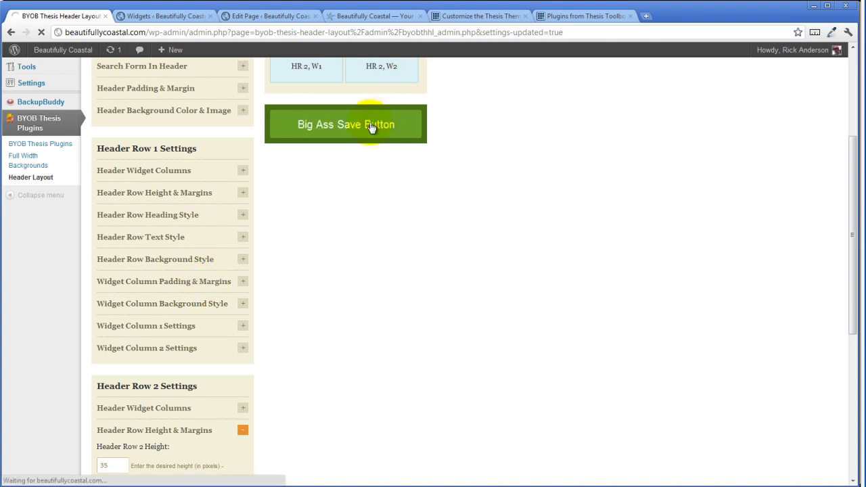
Step: Reload the Beautifully Coastal home page to check the header row's new height and top margin
{"action": "left_click", "coordinate": [173, 18]}
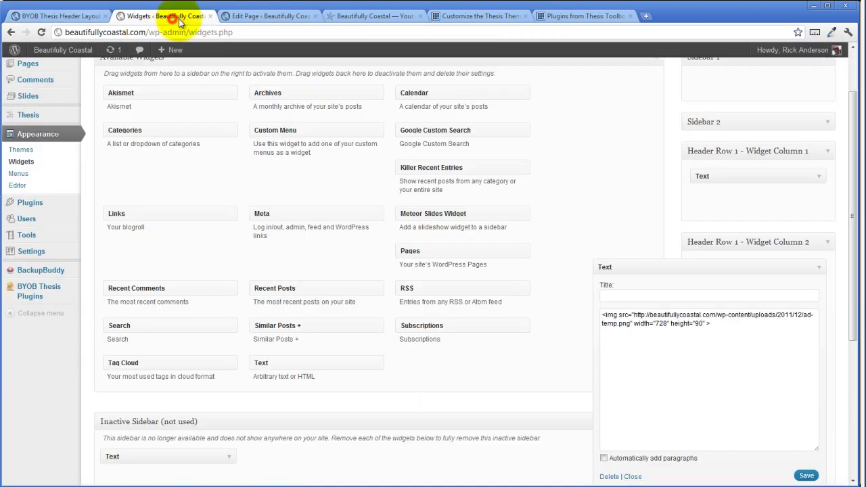
{"action": "left_click", "coordinate": [257, 16]}
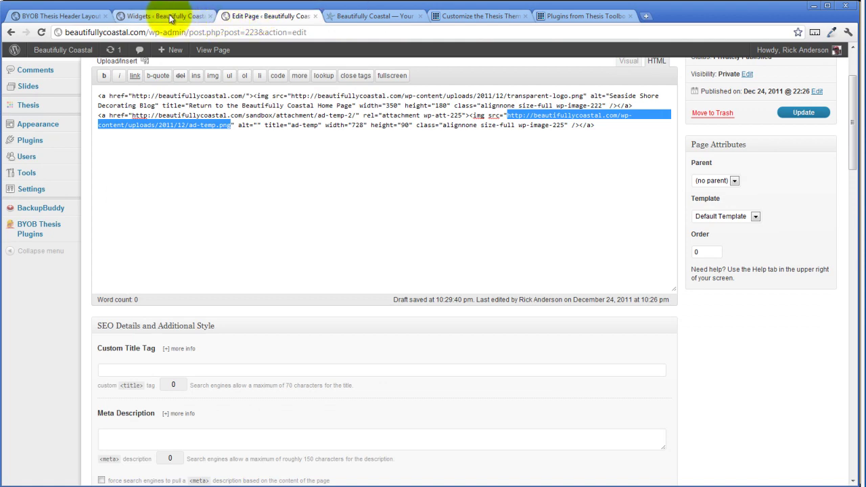
{"action": "left_click", "coordinate": [377, 15]}
{"action": "left_click", "coordinate": [41, 32]}
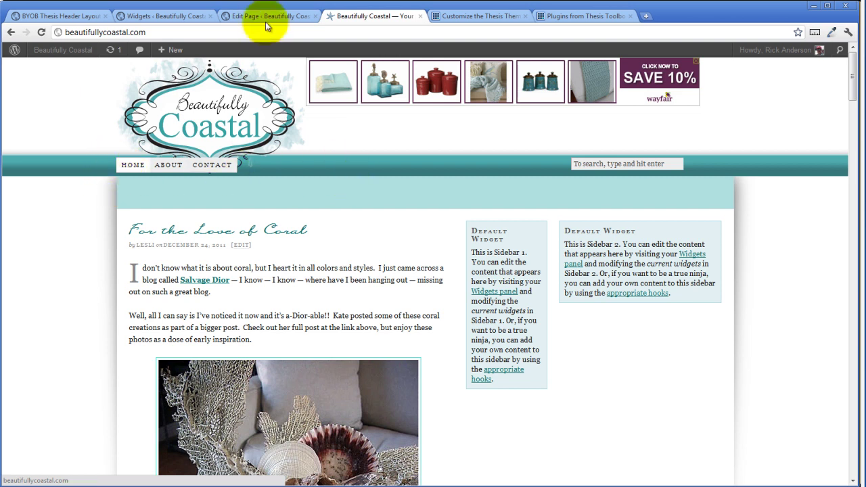
Step: Set the left side margin of the navigation menu in the header to 288 pixels and save the header layout options
{"action": "left_click", "coordinate": [60, 15]}
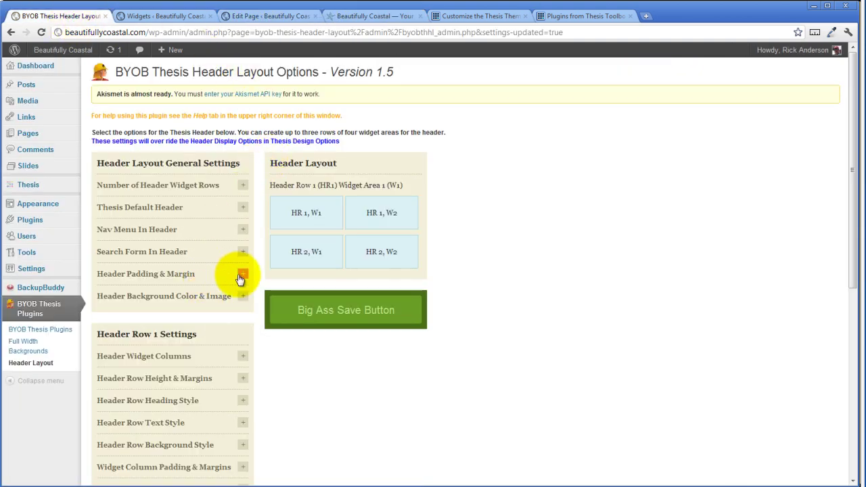
{"action": "left_click", "coordinate": [242, 230]}
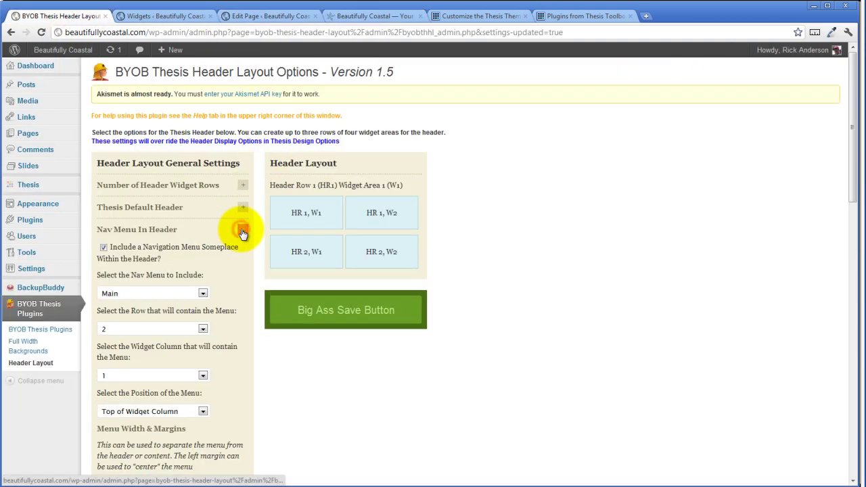
{"action": "scroll", "coordinate": [242, 234], "scroll_direction": "down", "scroll_amount": 5}
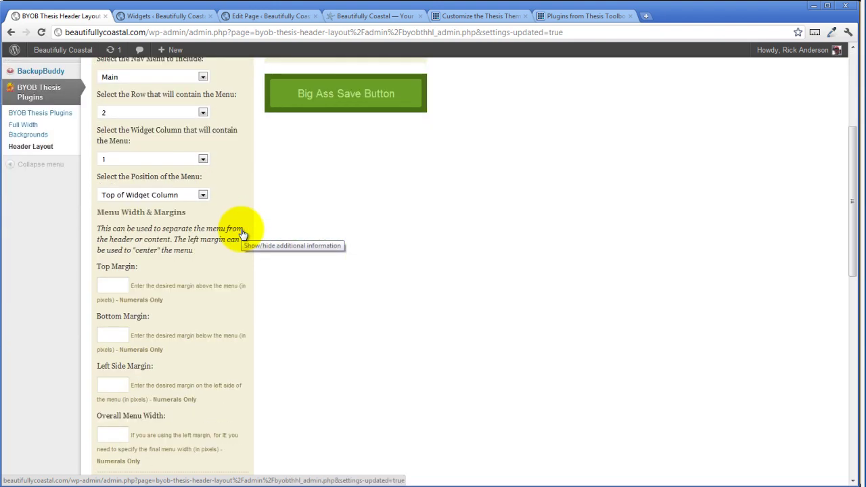
{"action": "left_click", "coordinate": [110, 277]}
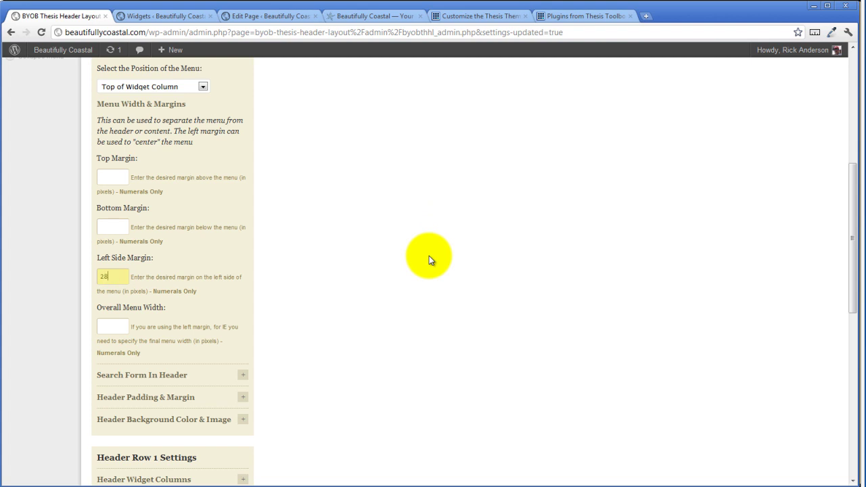
{"action": "type", "text": "288"}
{"action": "left_click", "coordinate": [222, 239]}
{"action": "scroll", "coordinate": [222, 238], "scroll_direction": "up", "scroll_amount": 5}
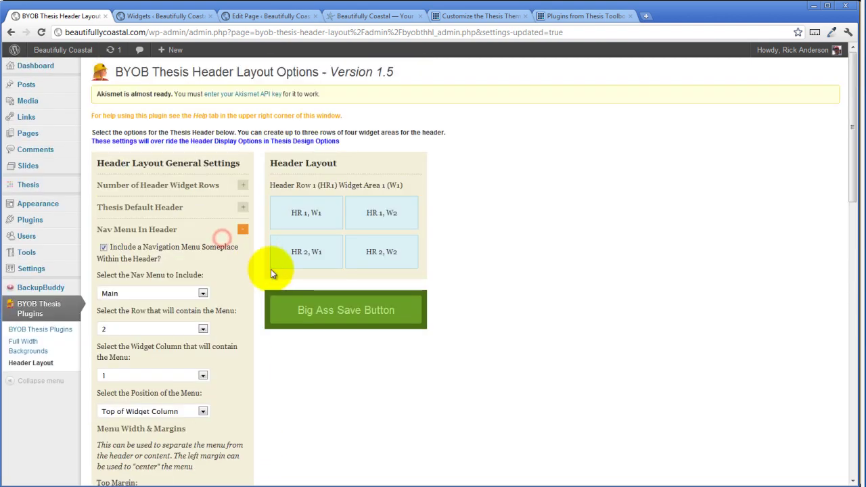
{"action": "left_click", "coordinate": [348, 327]}
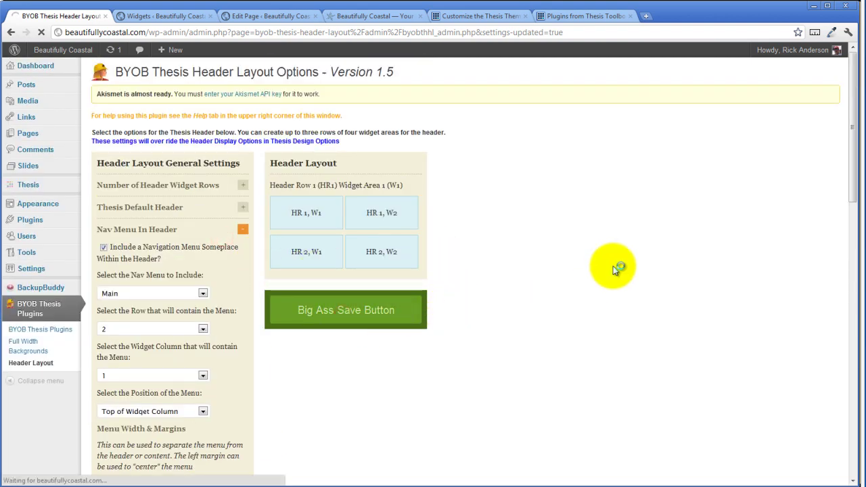
Step: Reload the Beautifully Coastal home page to check the navigation menu's horizontal position
{"action": "left_click", "coordinate": [168, 16]}
{"action": "left_click", "coordinate": [265, 16]}
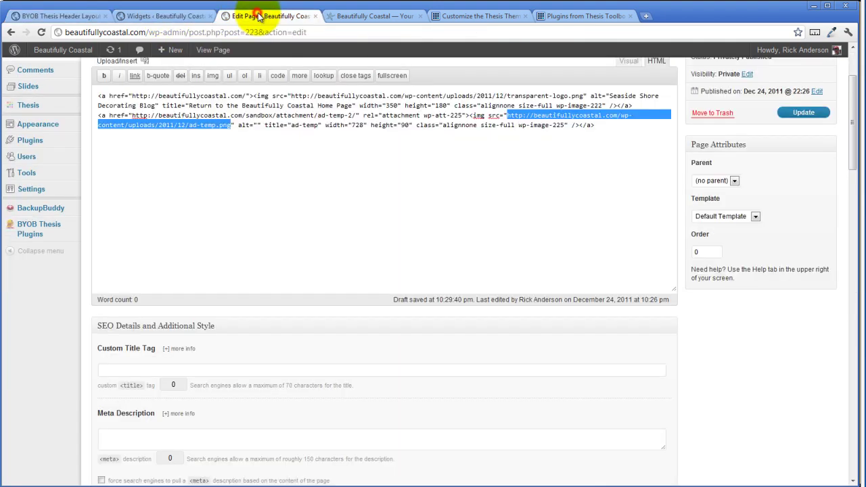
{"action": "left_click", "coordinate": [379, 18]}
{"action": "left_click", "coordinate": [41, 32]}
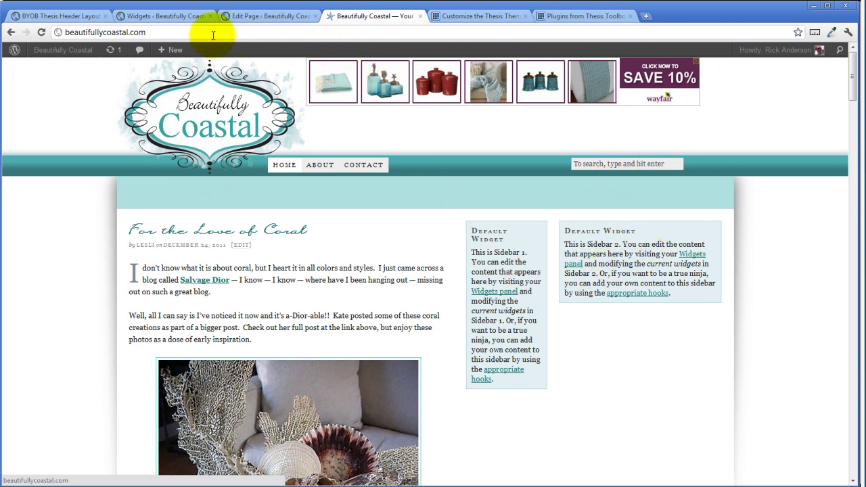
Step: Set the header search form's top margin to 2 pixels, save the header layout options, and check the reloaded home page
{"action": "left_click", "coordinate": [63, 20]}
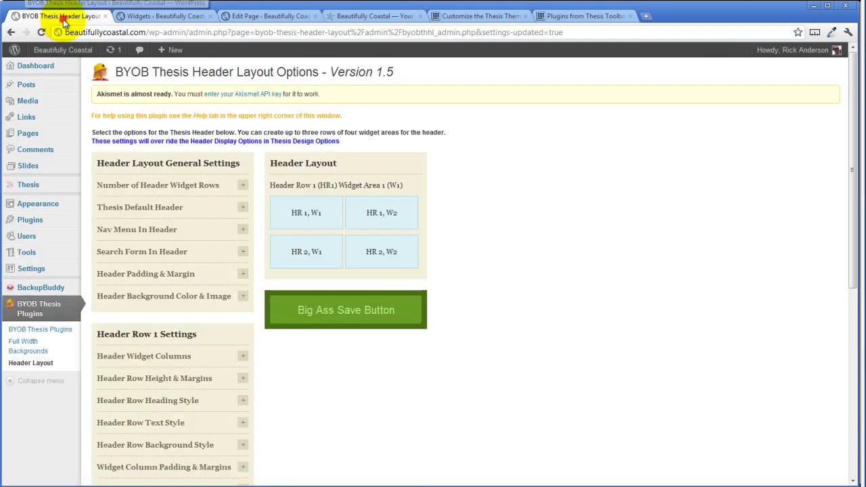
{"action": "scroll", "coordinate": [248, 378], "scroll_direction": "down", "scroll_amount": 2}
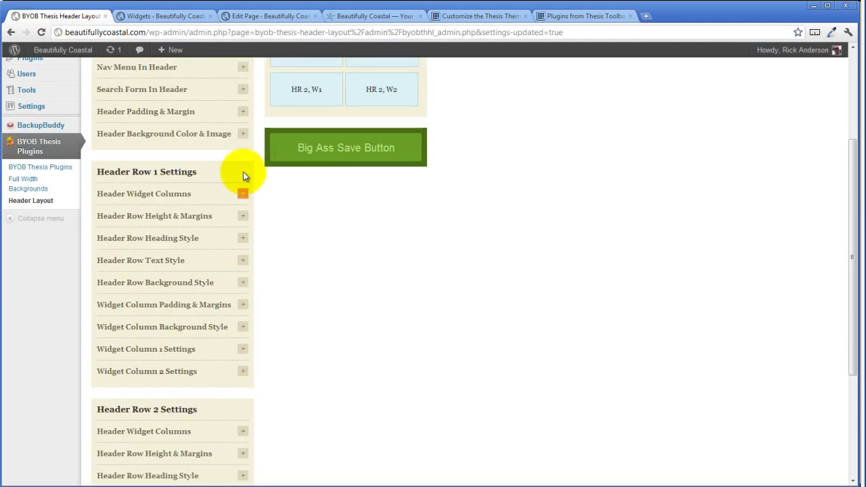
{"action": "left_click", "coordinate": [243, 90]}
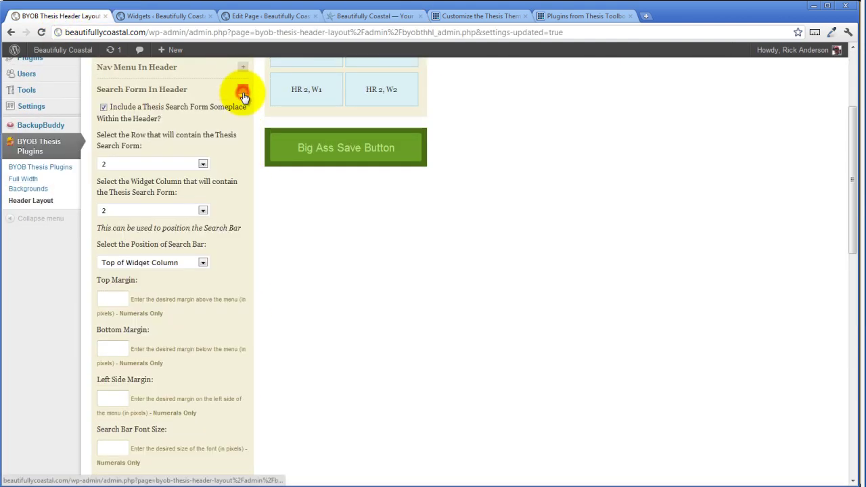
{"action": "left_click", "coordinate": [118, 296]}
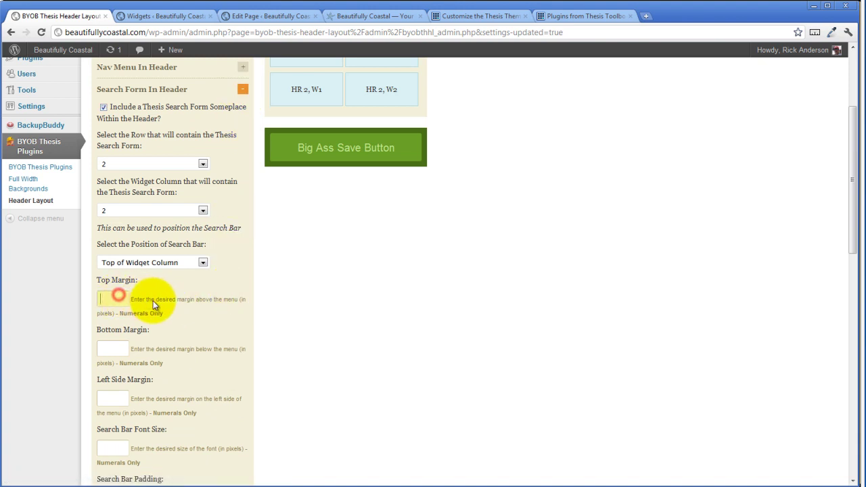
{"action": "type", "text": "2"}
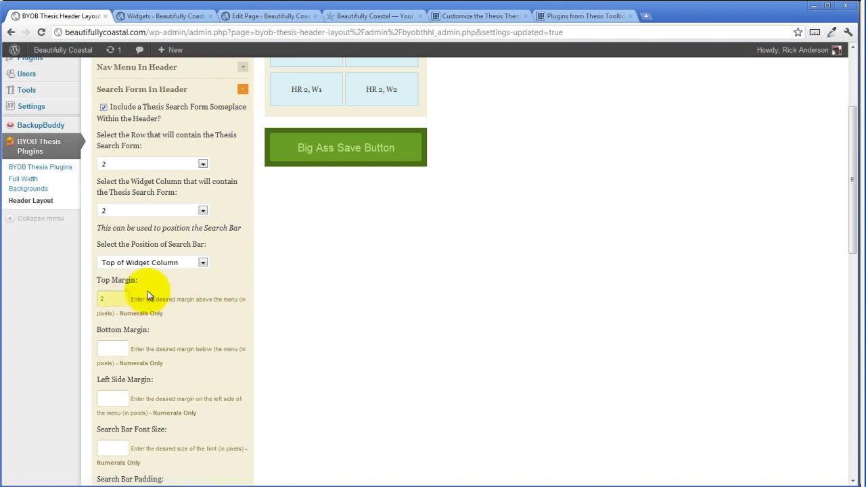
{"action": "left_click", "coordinate": [366, 148]}
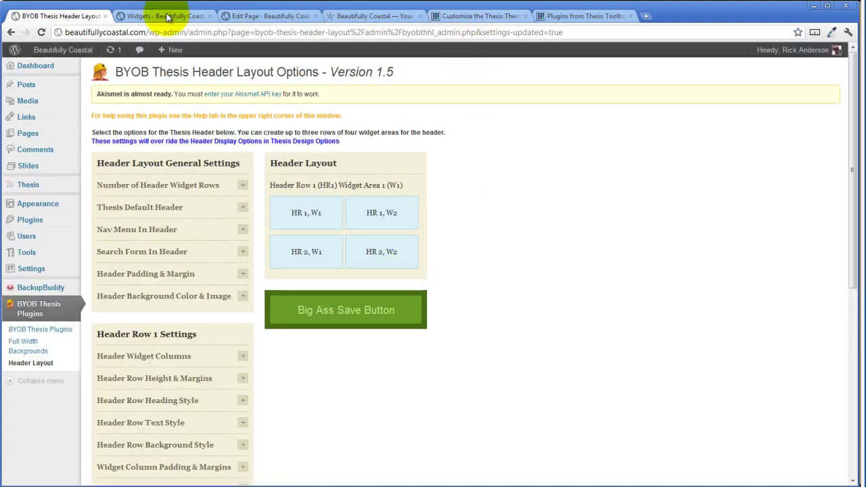
{"action": "left_click", "coordinate": [359, 16]}
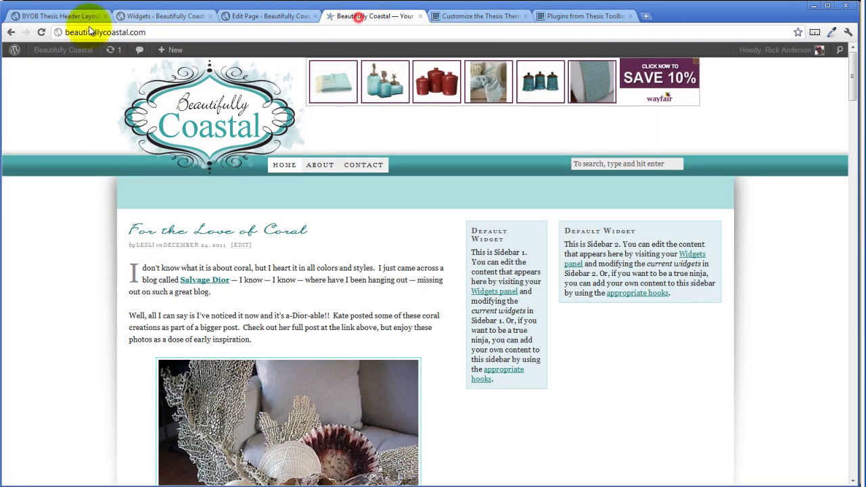
{"action": "left_click", "coordinate": [42, 32]}
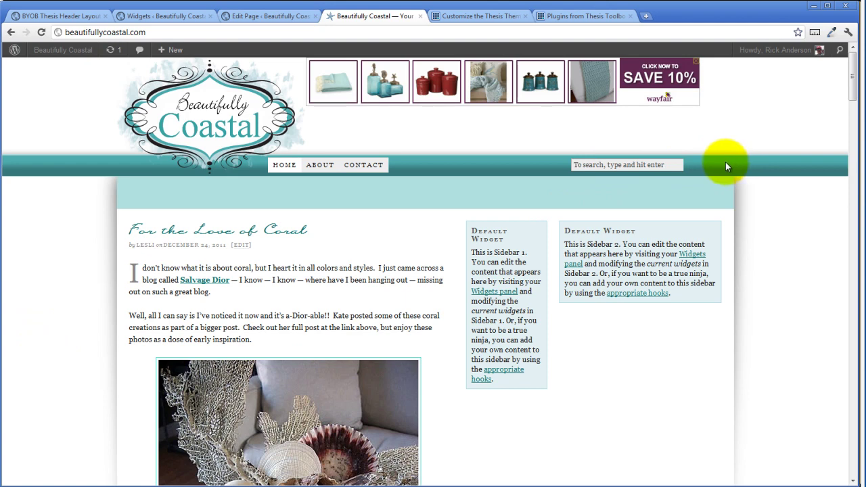
Step: Examine the header search form's position, margin, font size, padding and width options in the header layout settings
{"action": "left_click", "coordinate": [51, 17]}
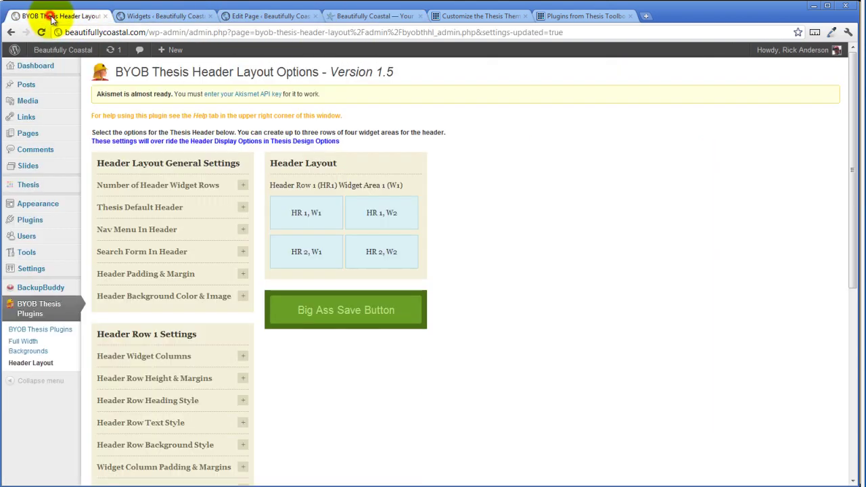
{"action": "scroll", "coordinate": [188, 311], "scroll_direction": "down", "scroll_amount": 2}
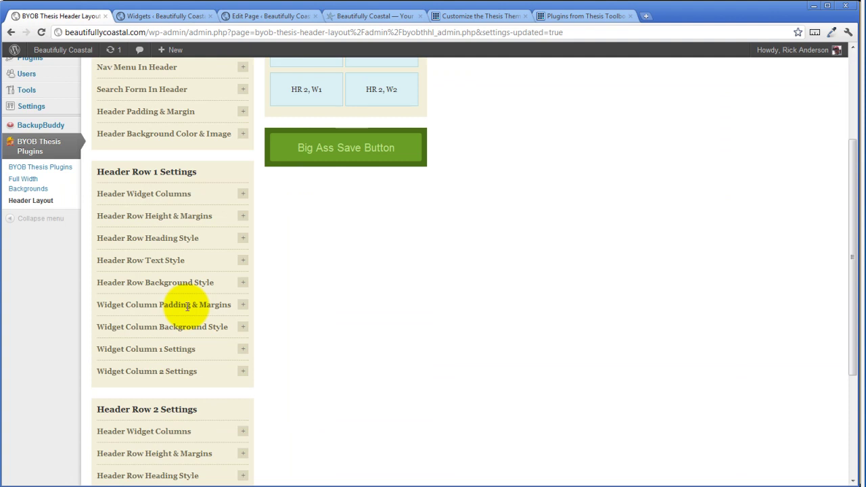
{"action": "scroll", "coordinate": [188, 307], "scroll_direction": "up", "scroll_amount": 1}
{"action": "scroll", "coordinate": [184, 301], "scroll_direction": "down", "scroll_amount": 3}
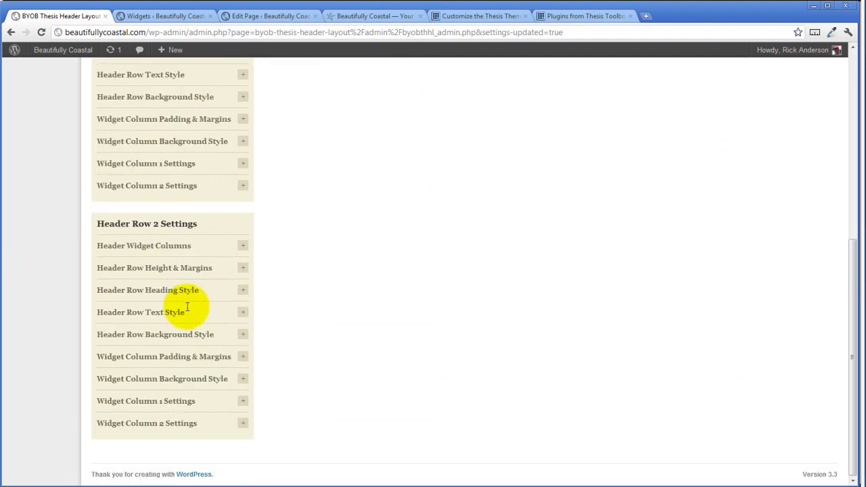
{"action": "scroll", "coordinate": [248, 277], "scroll_direction": "up", "scroll_amount": 3}
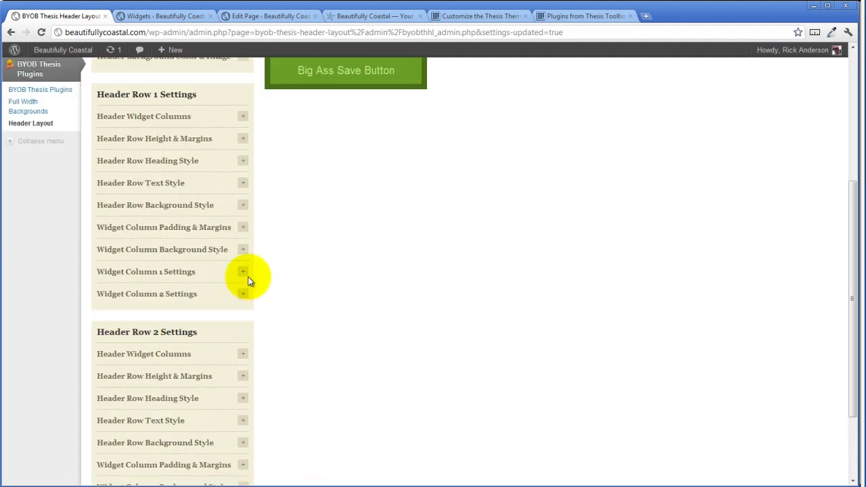
{"action": "left_click", "coordinate": [244, 175]}
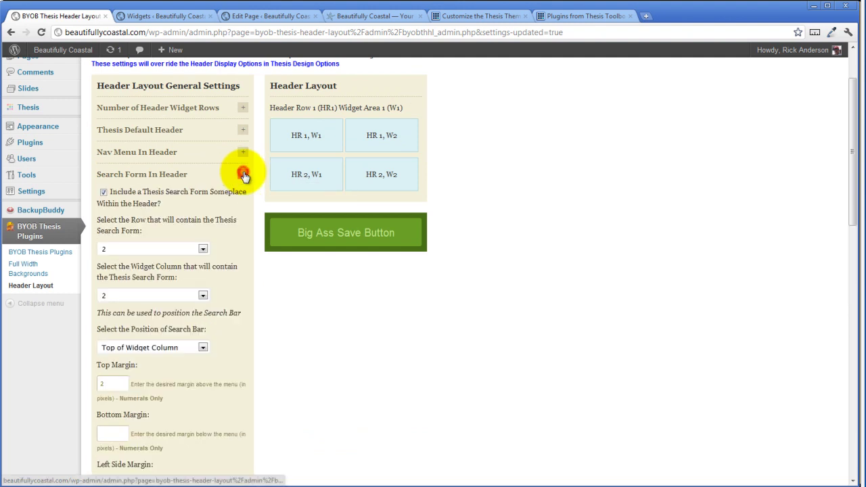
{"action": "scroll", "coordinate": [243, 175], "scroll_direction": "down", "scroll_amount": 3}
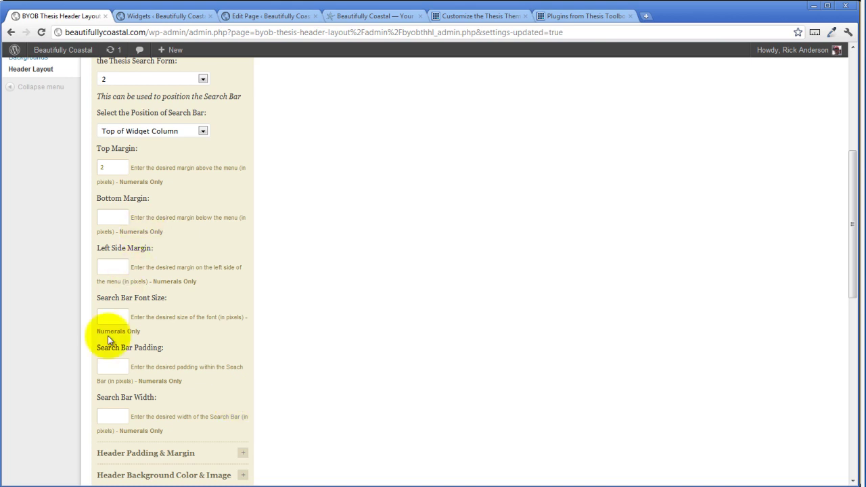
{"action": "scroll", "coordinate": [174, 418], "scroll_direction": "up", "scroll_amount": 3}
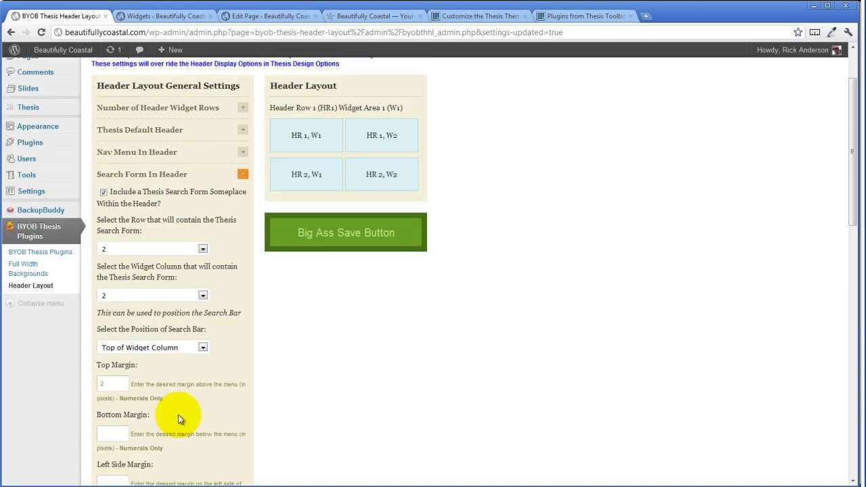
{"action": "left_click", "coordinate": [242, 174]}
Step: Set the text alignment of Header Row 2's Widget Column 2 to Right, save the options, and check the reloaded home page
{"action": "scroll", "coordinate": [219, 262], "scroll_direction": "down", "scroll_amount": 3}
{"action": "scroll", "coordinate": [218, 263], "scroll_direction": "down", "scroll_amount": 1}
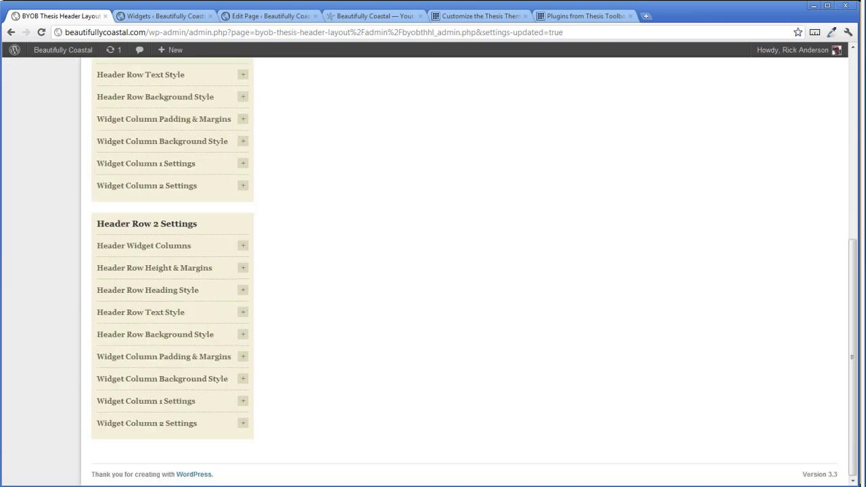
{"action": "left_click", "coordinate": [242, 423]}
{"action": "scroll", "coordinate": [277, 389], "scroll_direction": "down", "scroll_amount": 5}
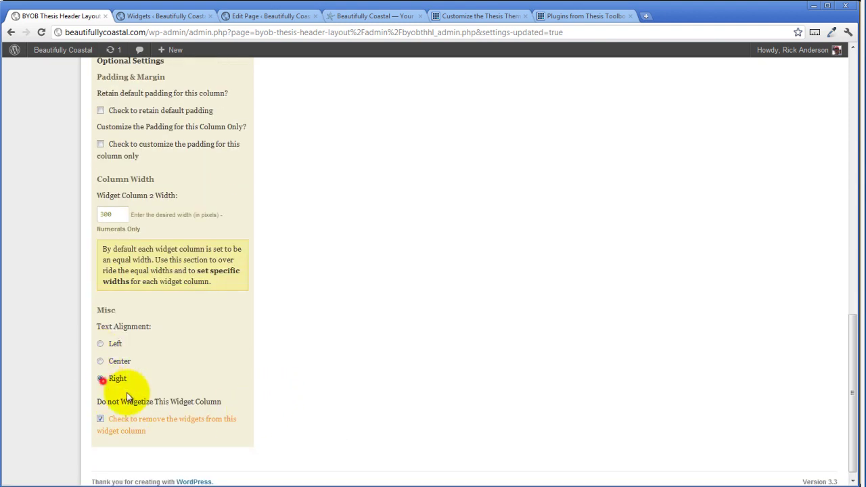
{"action": "scroll", "coordinate": [485, 268], "scroll_direction": "up", "scroll_amount": 5}
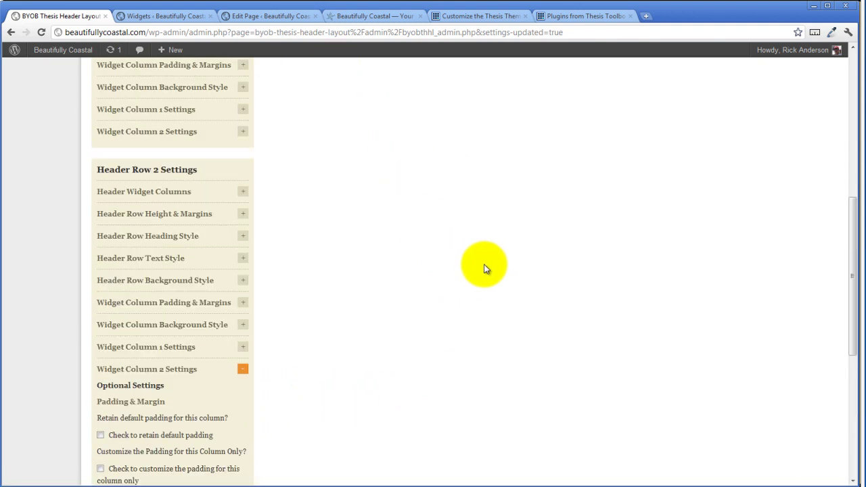
{"action": "scroll", "coordinate": [485, 269], "scroll_direction": "up", "scroll_amount": 6}
{"action": "left_click", "coordinate": [336, 309]}
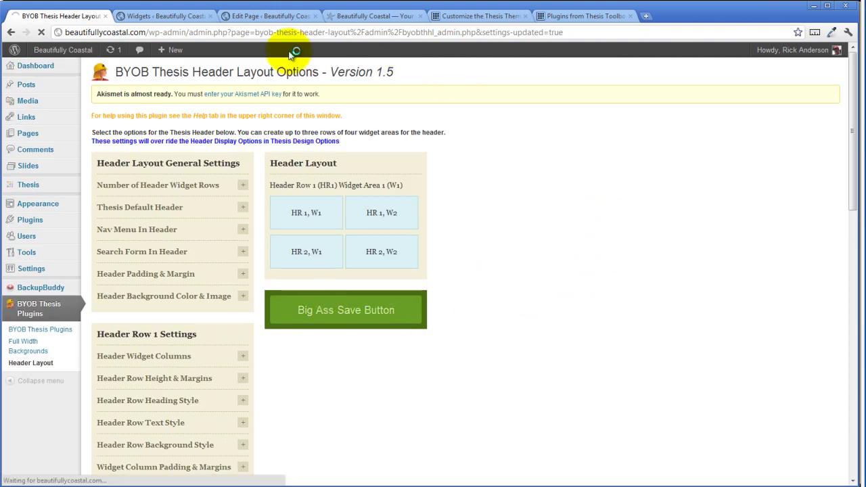
{"action": "left_click", "coordinate": [376, 16]}
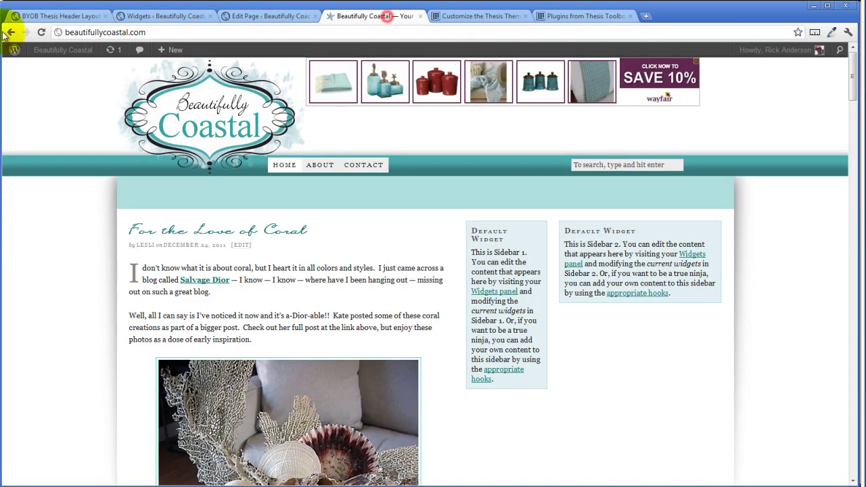
{"action": "left_click", "coordinate": [41, 33]}
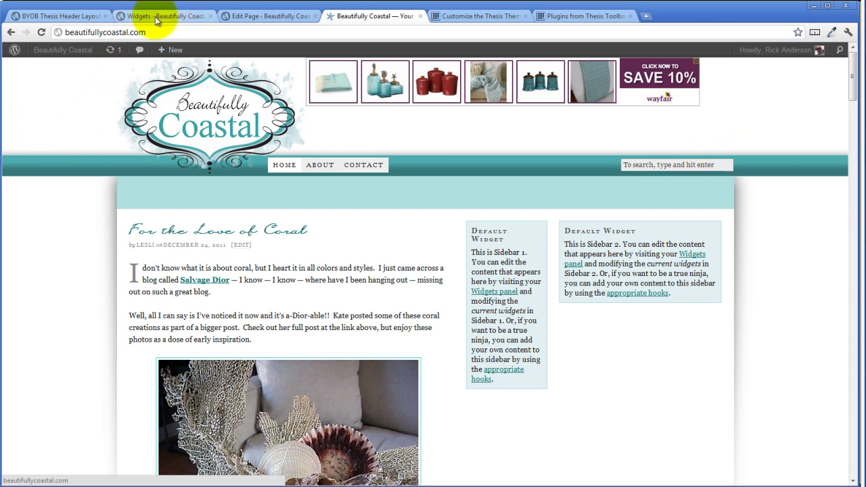
Step: Give Header Row 2's Widget Column 2 custom padding with a 20-pixel right margin, save, and check the reloaded home page
{"action": "left_click", "coordinate": [94, 19]}
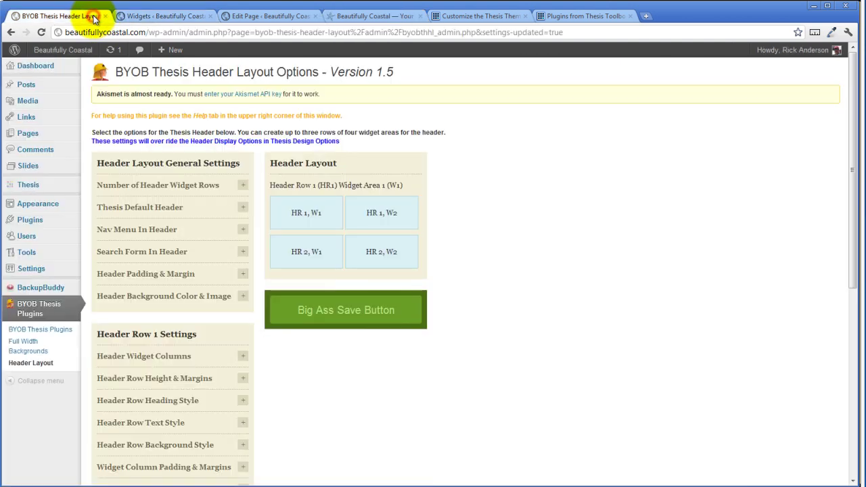
{"action": "left_click", "coordinate": [241, 251]}
{"action": "scroll", "coordinate": [241, 263], "scroll_direction": "down", "scroll_amount": 5}
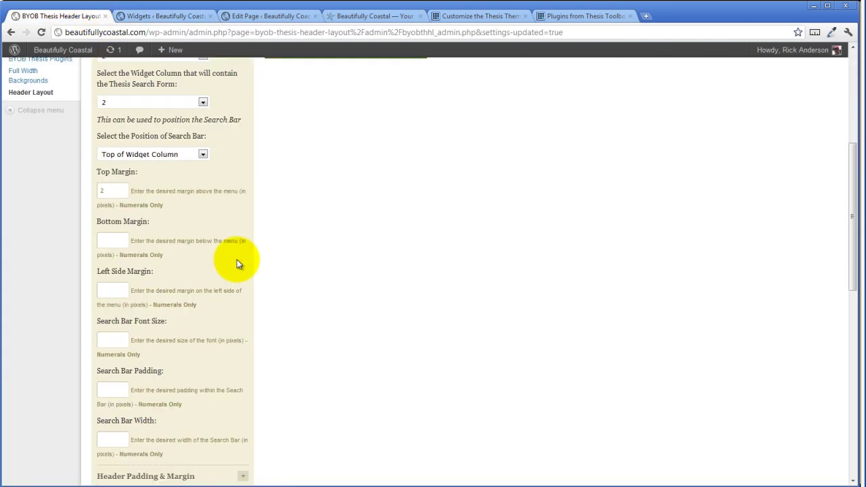
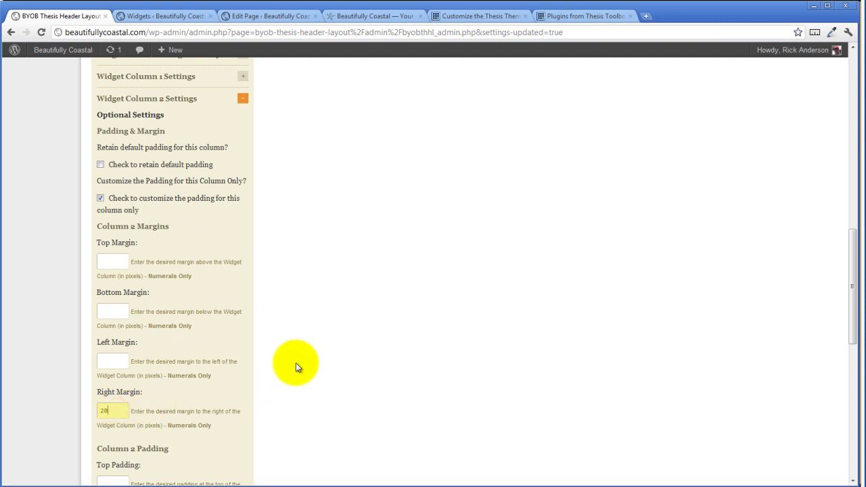
{"action": "scroll", "coordinate": [295, 363], "scroll_direction": "up", "scroll_amount": 10}
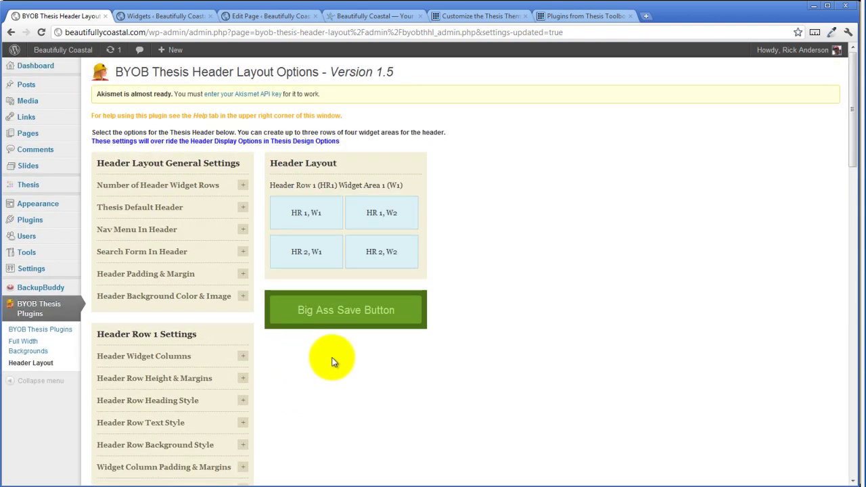
{"action": "left_click", "coordinate": [357, 318]}
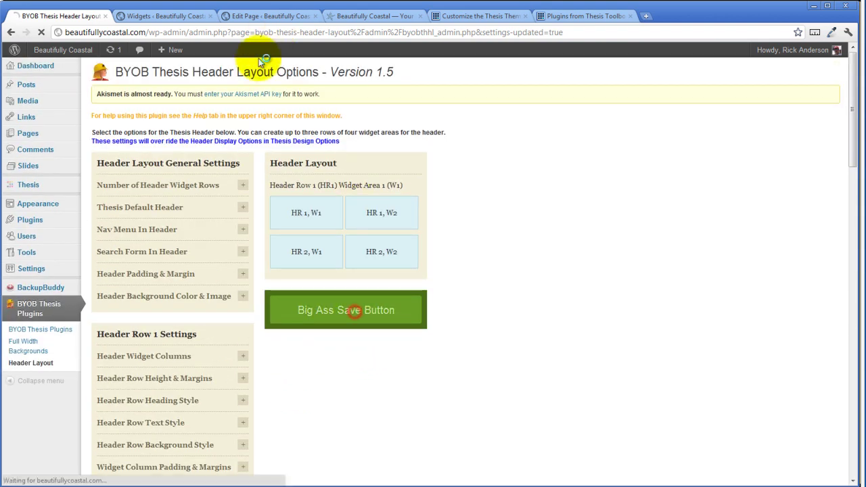
{"action": "left_click", "coordinate": [379, 17]}
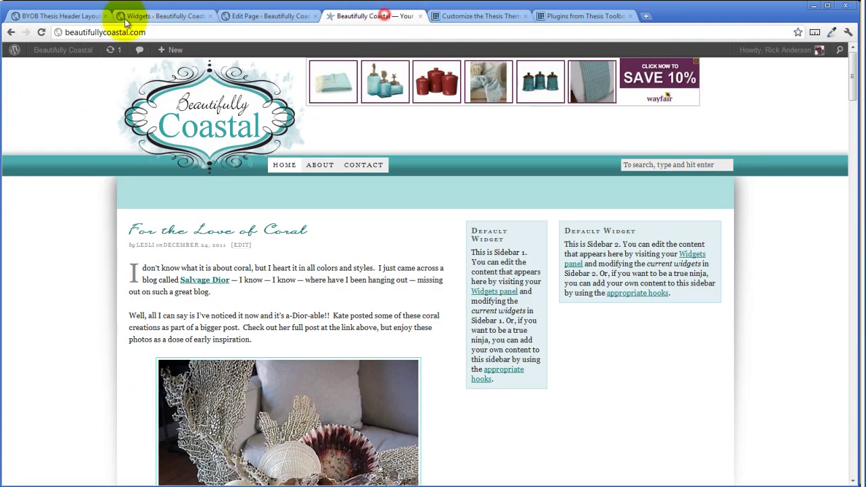
{"action": "left_click", "coordinate": [41, 31]}
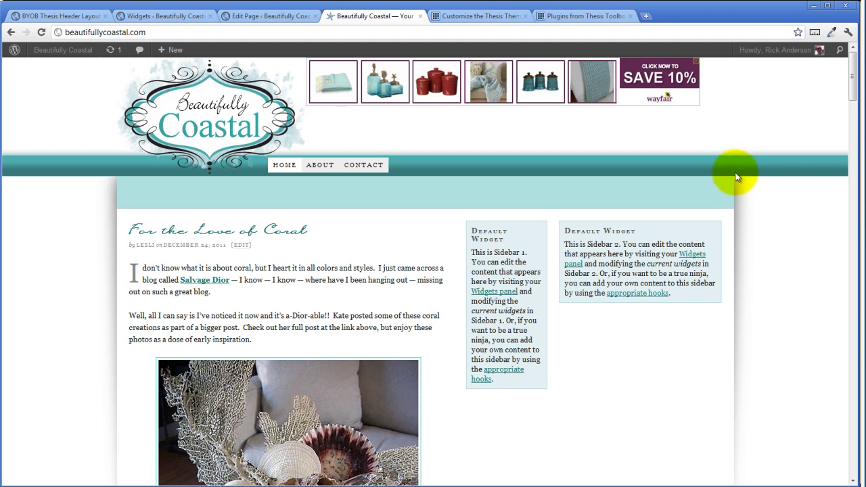
Step: Set the width of Header Row 2's Widget Column 2 to 280 pixels and save the header layout options
{"action": "left_click", "coordinate": [240, 16]}
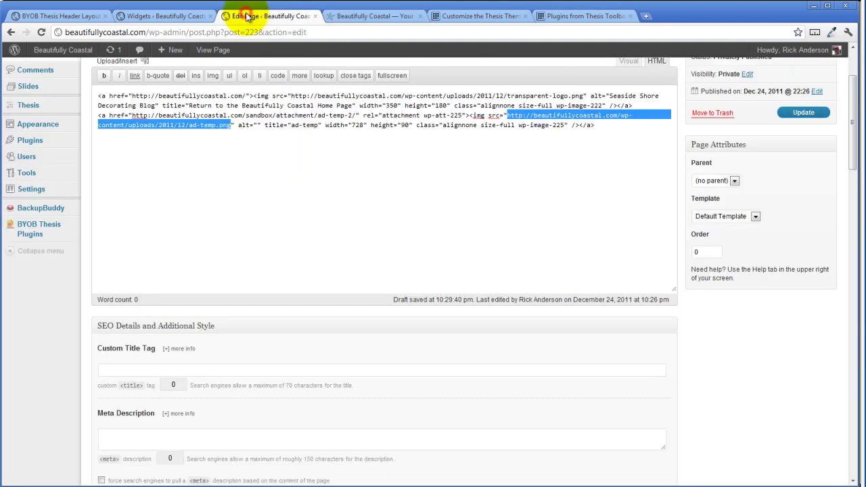
{"action": "left_click", "coordinate": [173, 19]}
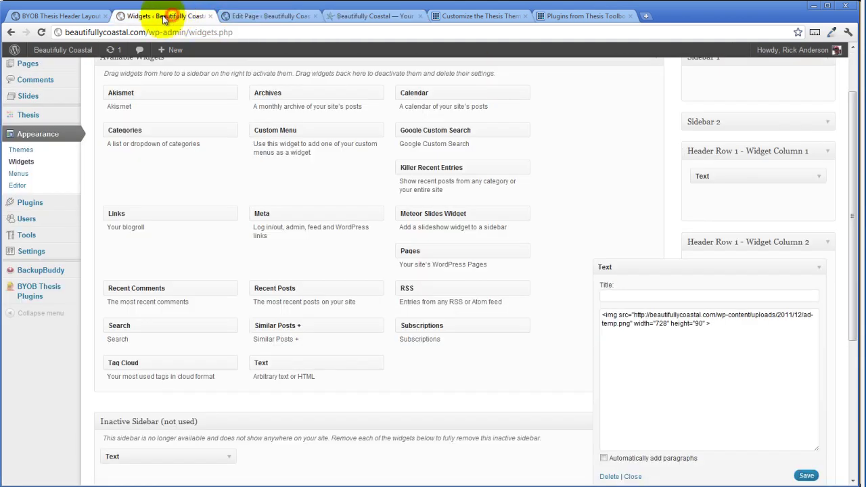
{"action": "left_click", "coordinate": [75, 23]}
{"action": "scroll", "coordinate": [219, 354], "scroll_direction": "down", "scroll_amount": 5}
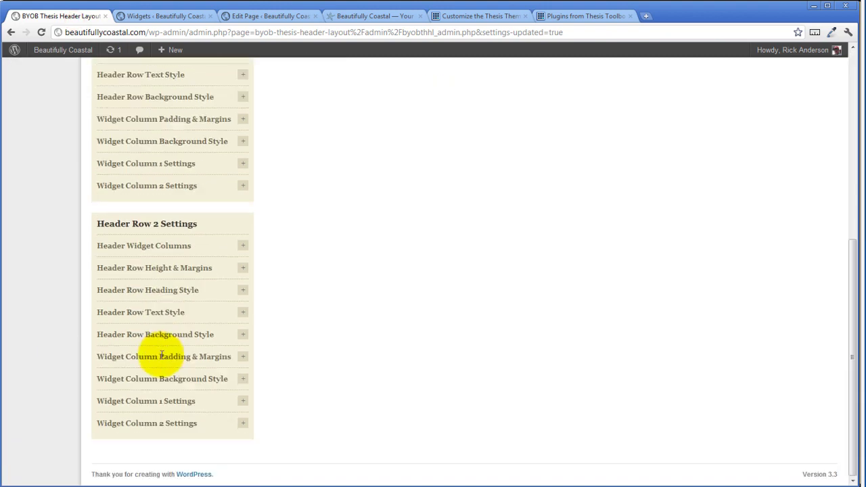
{"action": "left_click", "coordinate": [244, 424]}
{"action": "scroll", "coordinate": [261, 402], "scroll_direction": "down", "scroll_amount": 6}
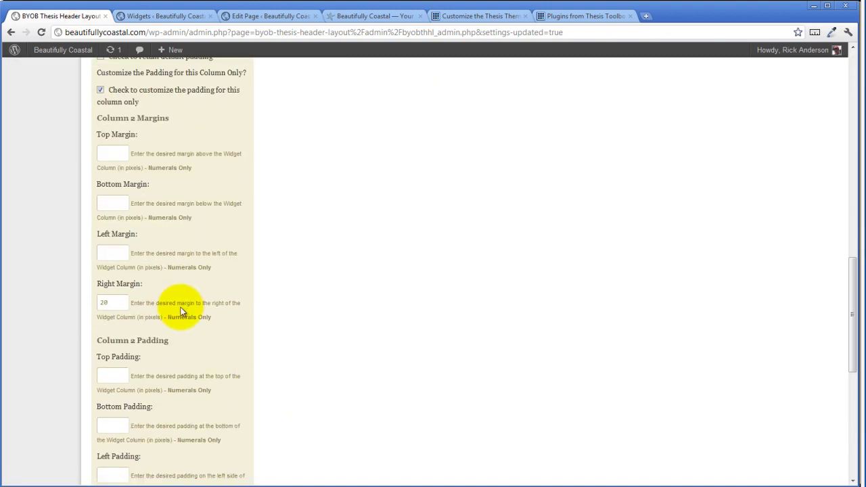
{"action": "scroll", "coordinate": [184, 309], "scroll_direction": "up", "scroll_amount": 1}
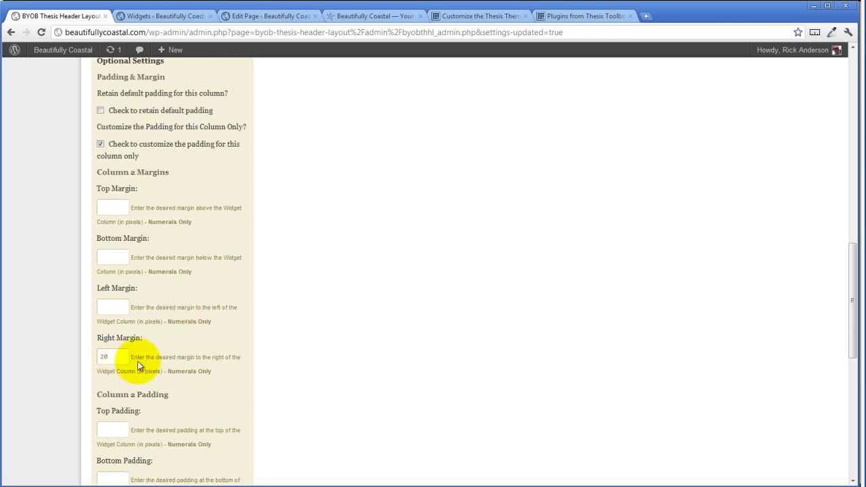
{"action": "scroll", "coordinate": [145, 359], "scroll_direction": "up", "scroll_amount": 2}
{"action": "scroll", "coordinate": [149, 355], "scroll_direction": "down", "scroll_amount": 8}
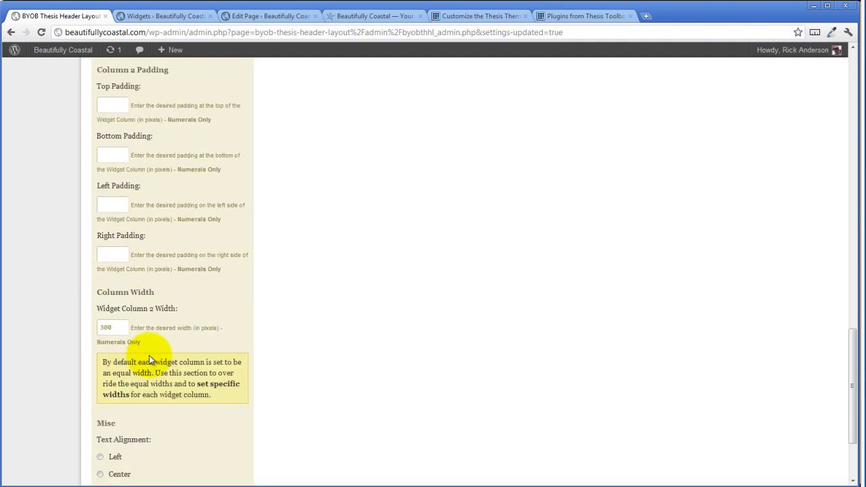
{"action": "scroll", "coordinate": [149, 355], "scroll_direction": "up", "scroll_amount": 2}
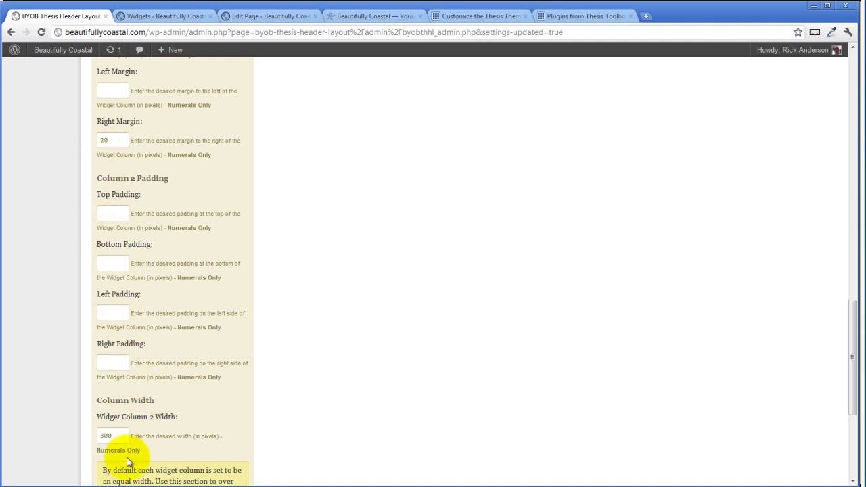
{"action": "double_click", "coordinate": [106, 436]}
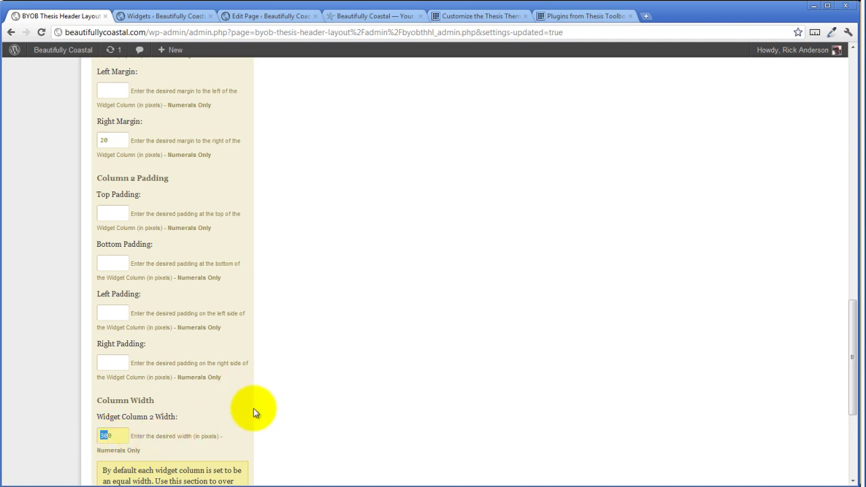
{"action": "type", "text": "280"}
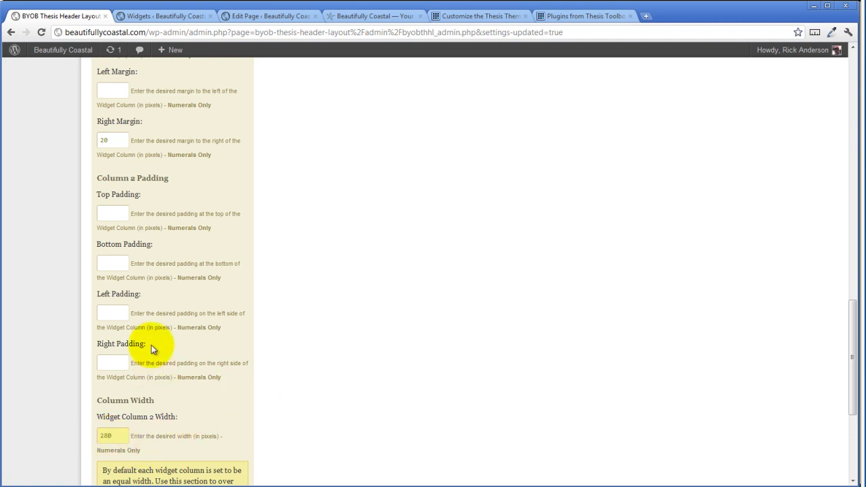
{"action": "left_click", "coordinate": [191, 383]}
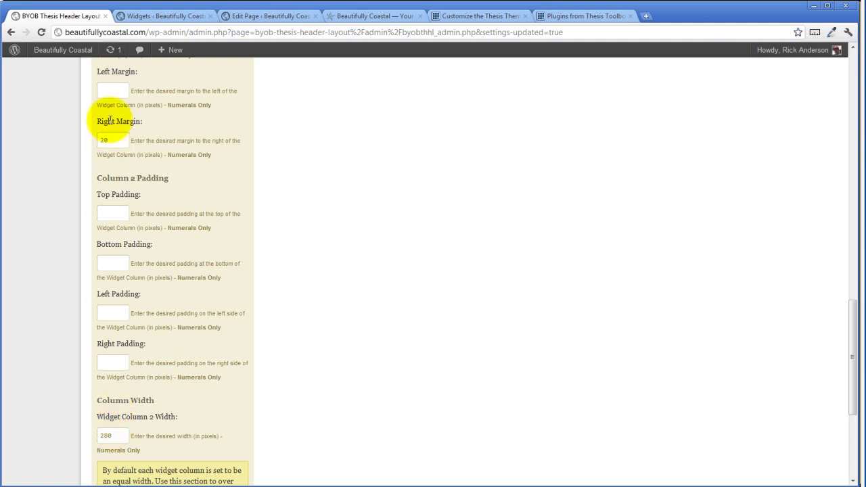
{"action": "scroll", "coordinate": [222, 395], "scroll_direction": "up", "scroll_amount": 15}
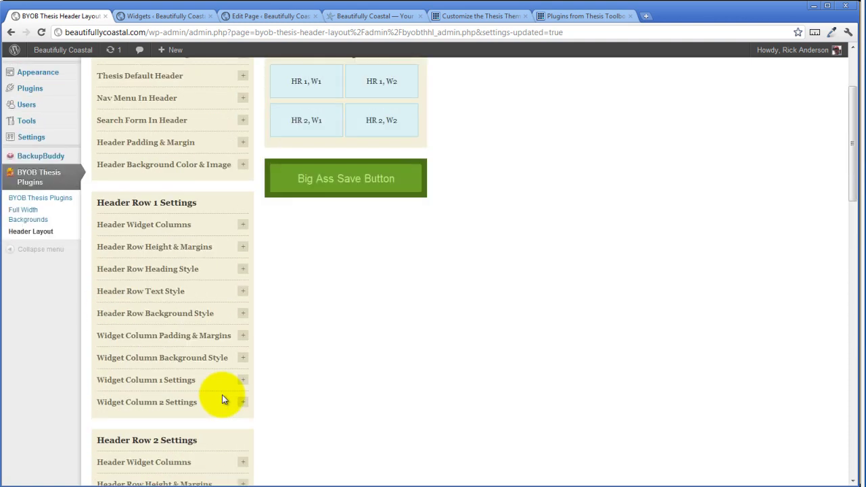
{"action": "left_click", "coordinate": [358, 318]}
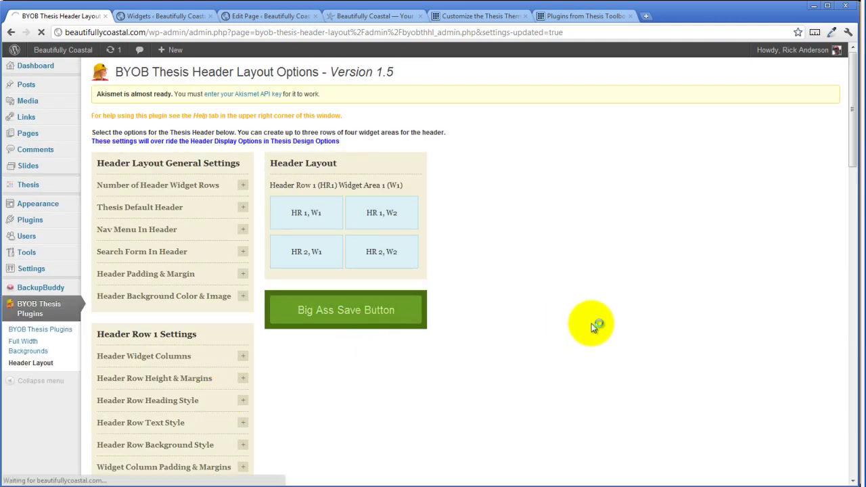
Step: Reload the Beautifully Coastal home page to check the search form's placement with the new column width
{"action": "left_click", "coordinate": [370, 19]}
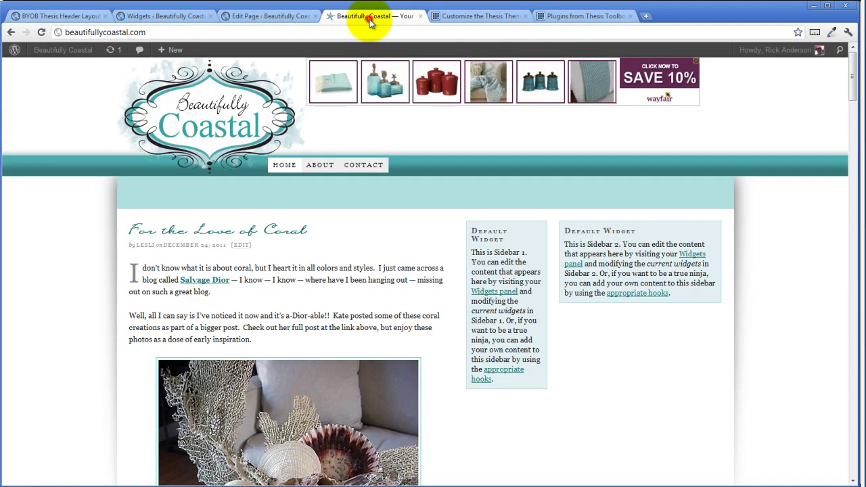
{"action": "left_click", "coordinate": [41, 32]}
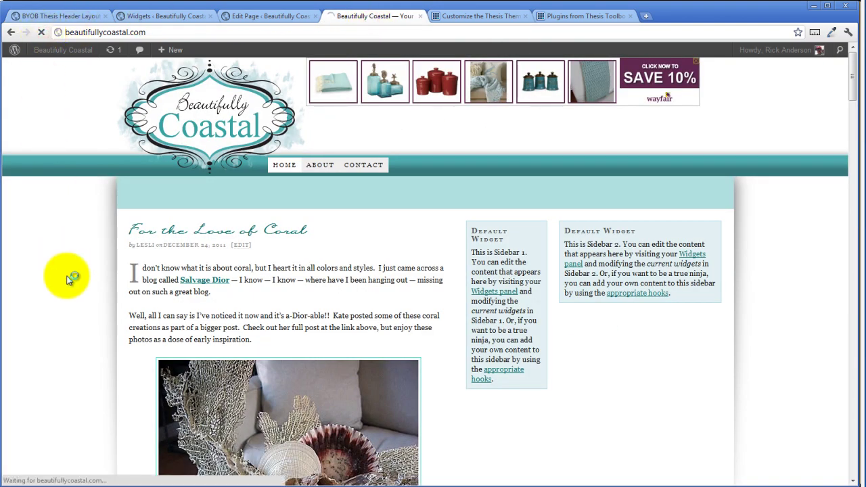